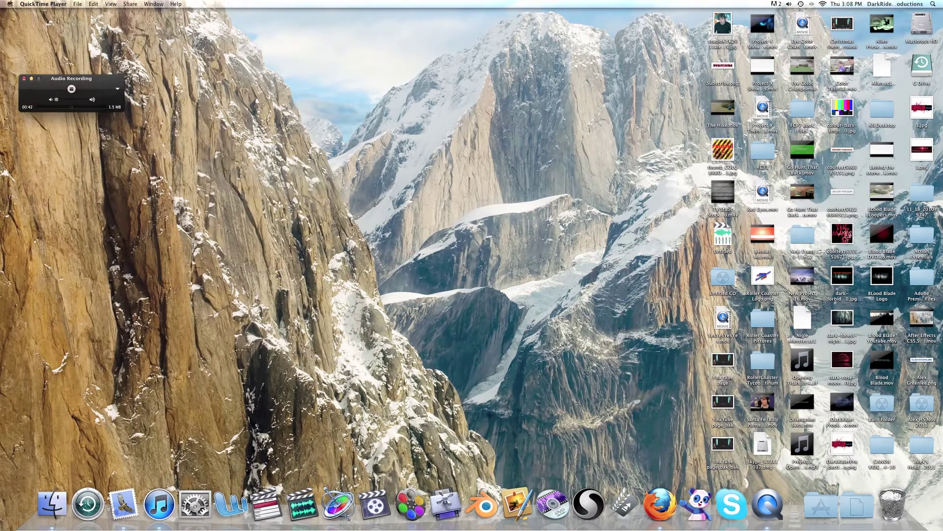
Step: Minimize the recording window and launch Final Cut Pro from the Dock's Applications stack
click(817, 510)
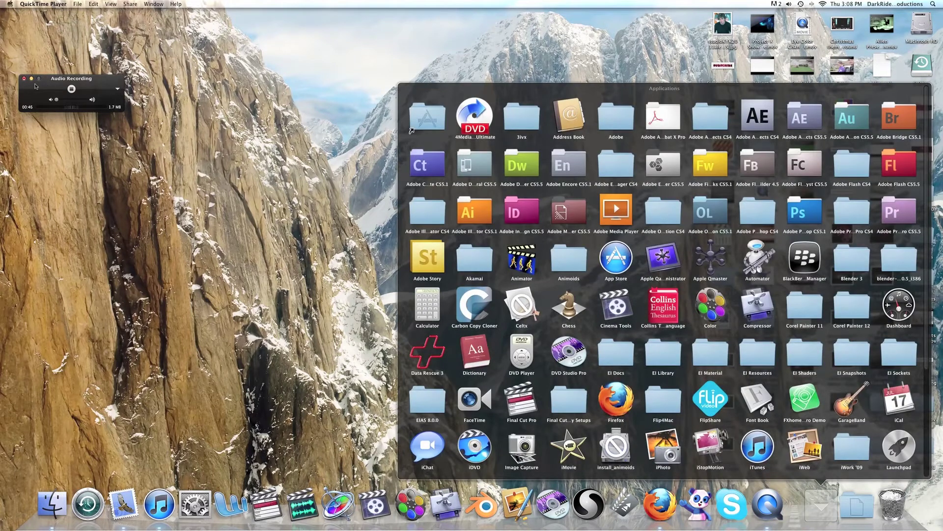
click(31, 78)
click(30, 79)
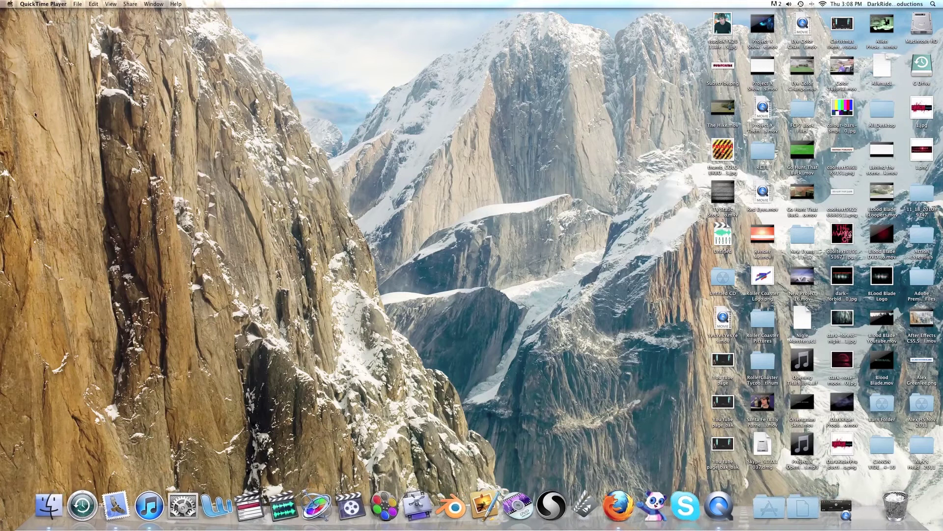
click(751, 511)
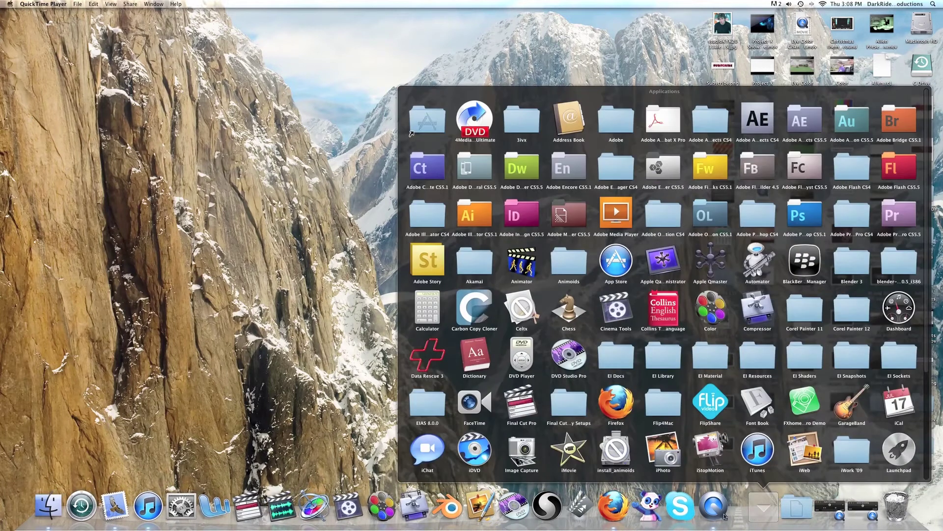
click(521, 402)
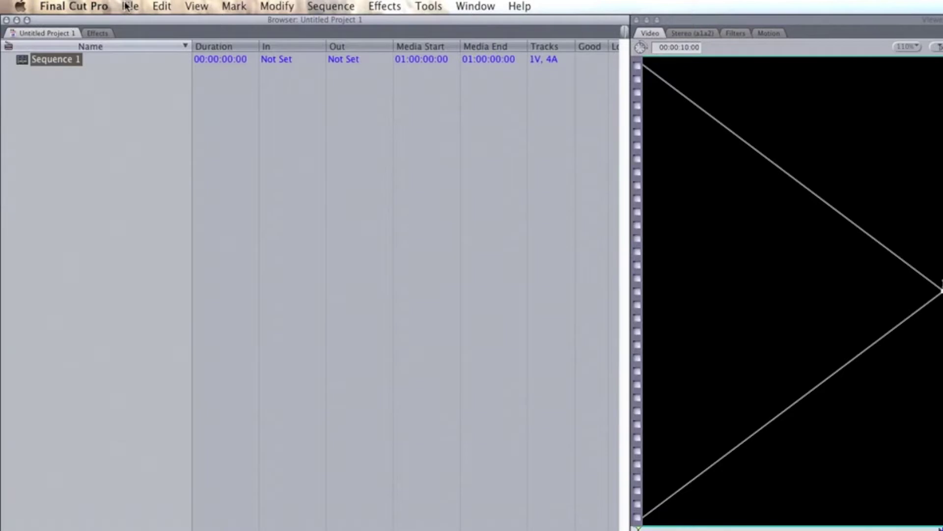
Step: Import Color Tutorial.mov from the Desktop with File > Import > Files
click(64, 3)
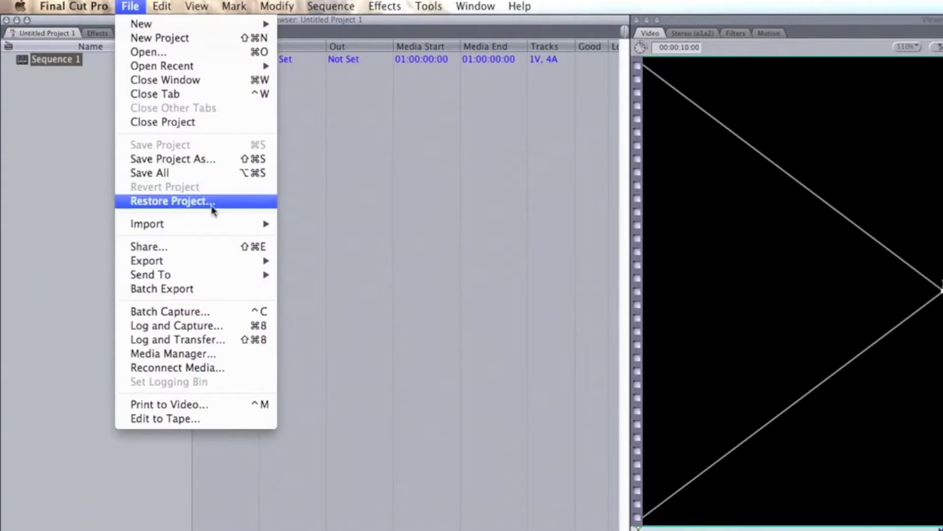
mouse_move(218, 225)
click(306, 225)
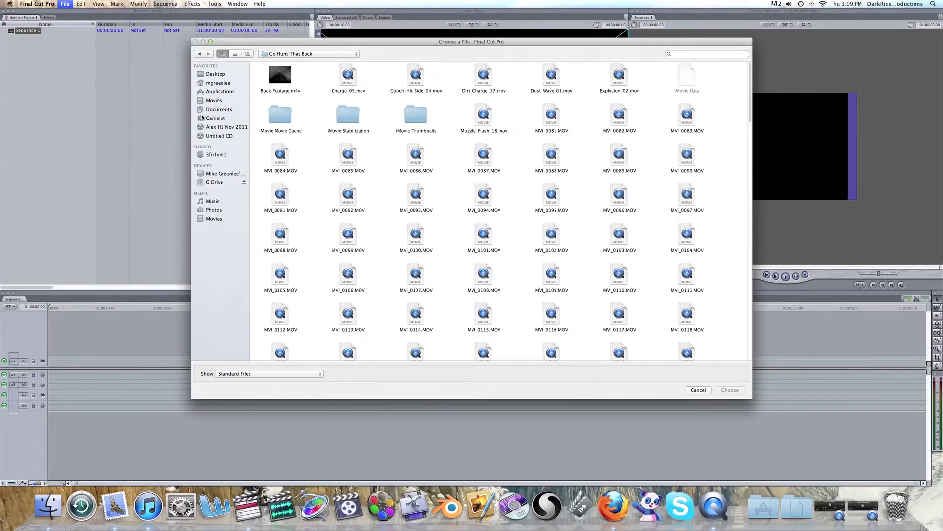
click(216, 74)
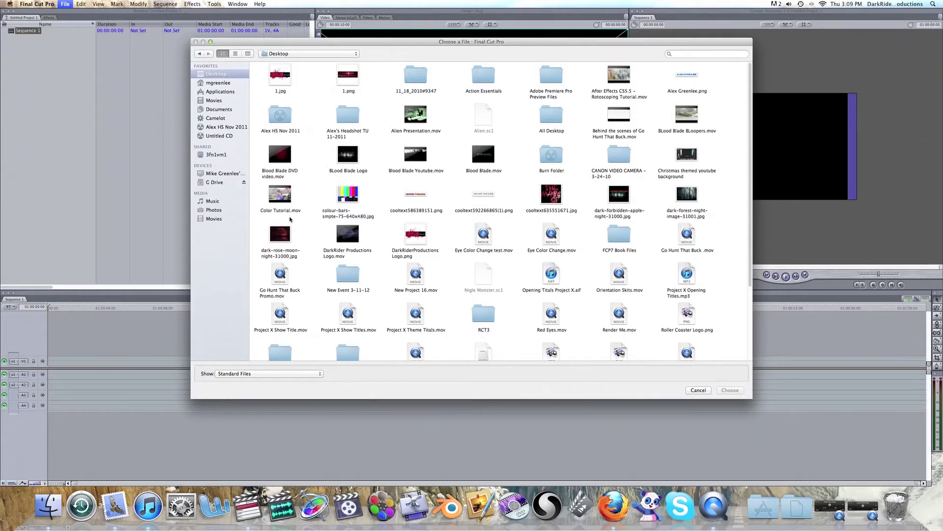
click(297, 201)
click(730, 390)
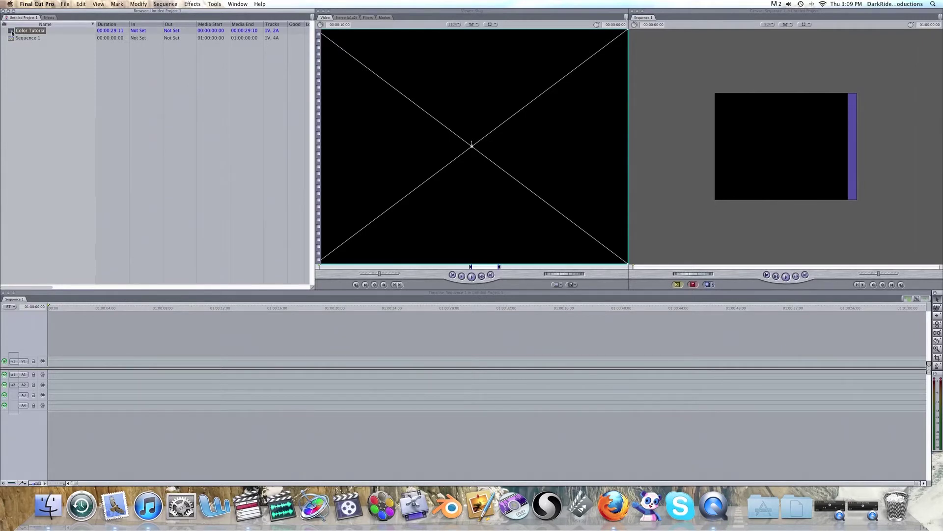
Step: Drag Color Tutorial into Sequence 1, match sequence settings to the clip, and scrub to about 01:00:15
drag(12, 33, 51, 362)
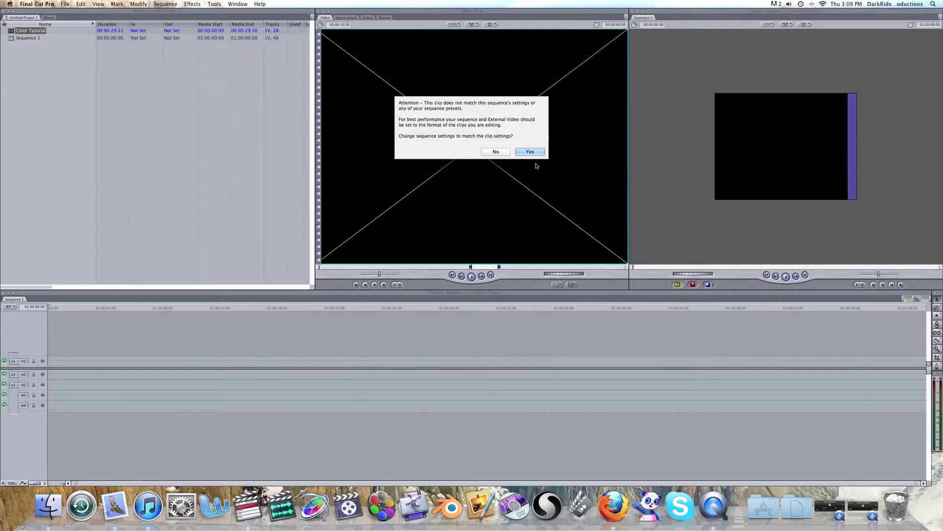
click(530, 152)
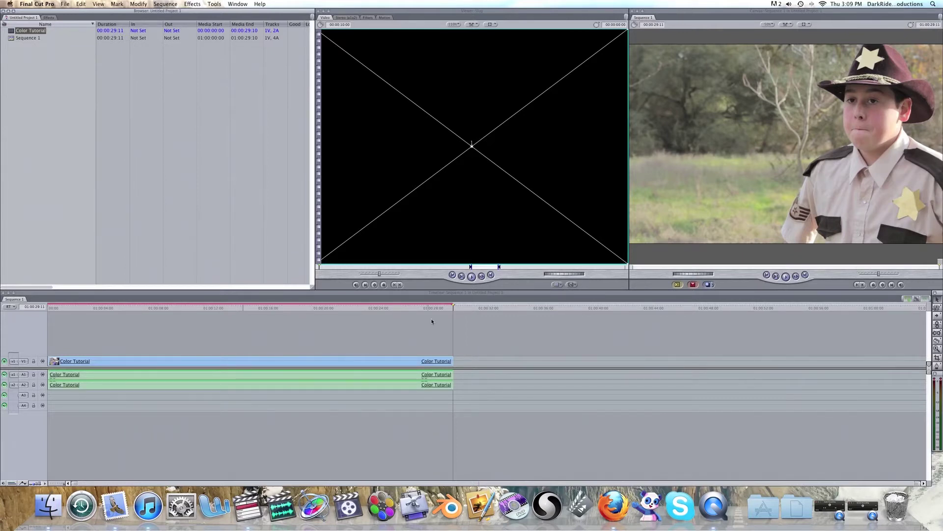
drag(454, 308, 331, 305)
drag(251, 303, 264, 305)
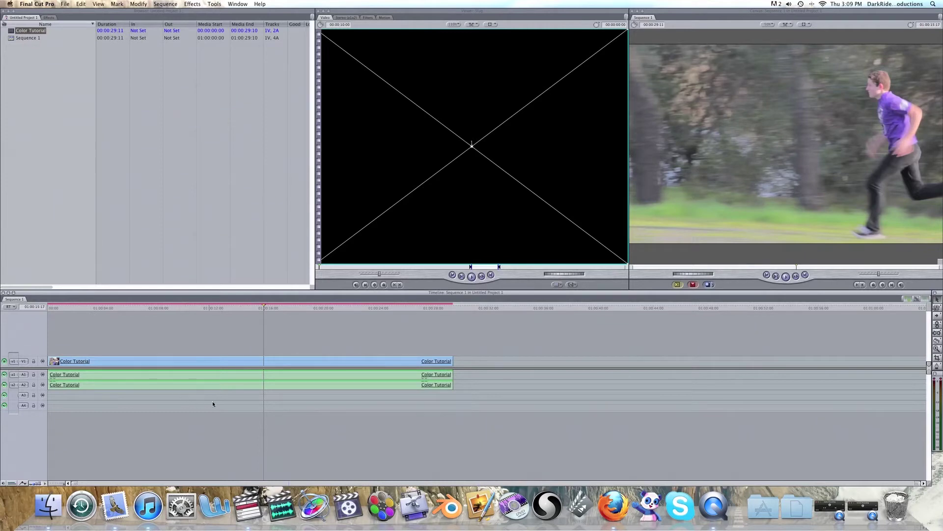
Step: Play Sequence 1 from the start, then scrub to about 01:00:10
key(Home)
key(space)
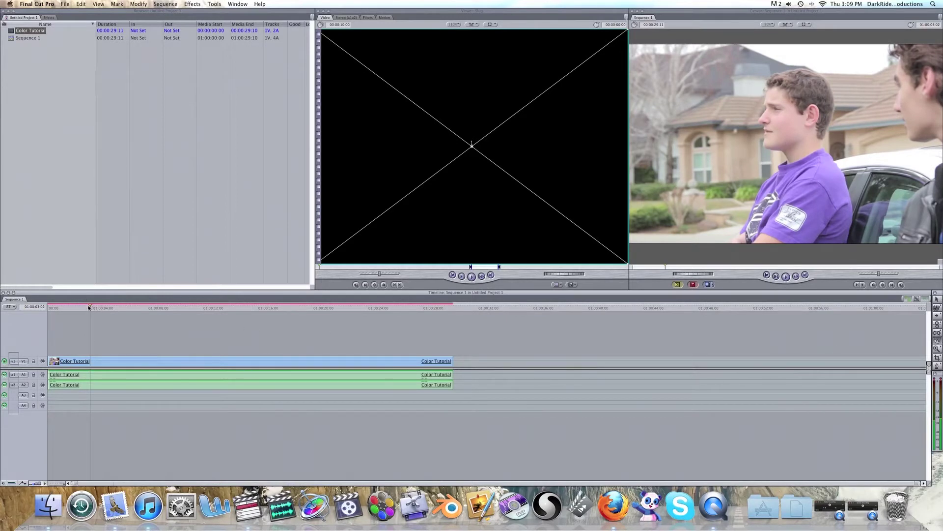
key(space)
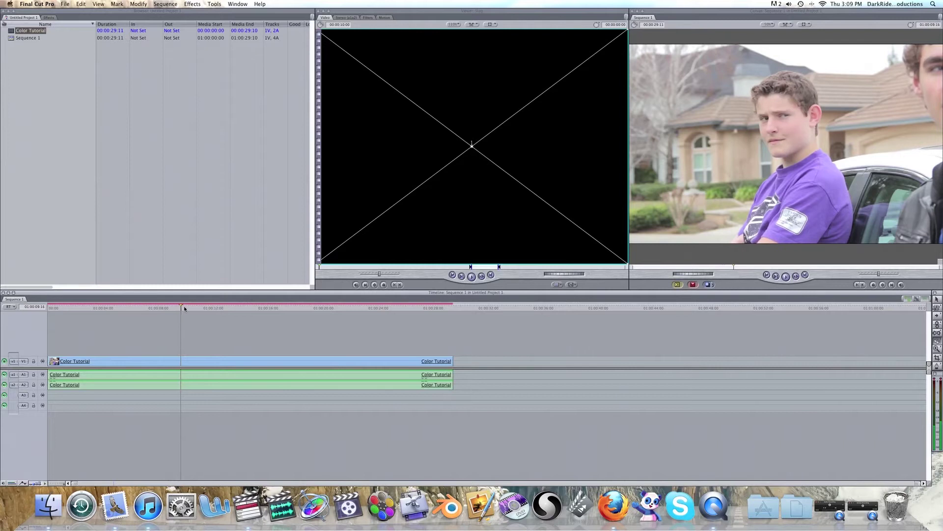
drag(187, 306, 198, 306)
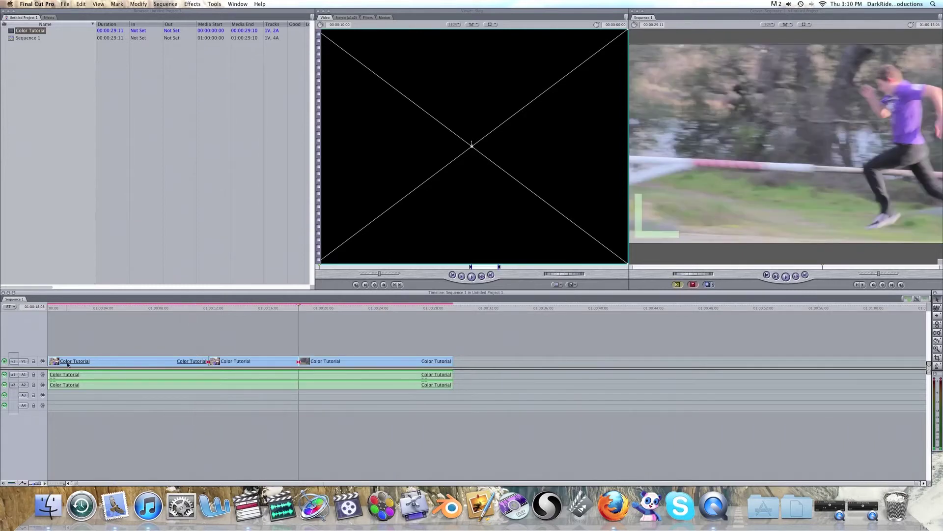
Step: Make the last cut, open the first shot's Filters tab and apply Magic Bullet Mojo
click(67, 362)
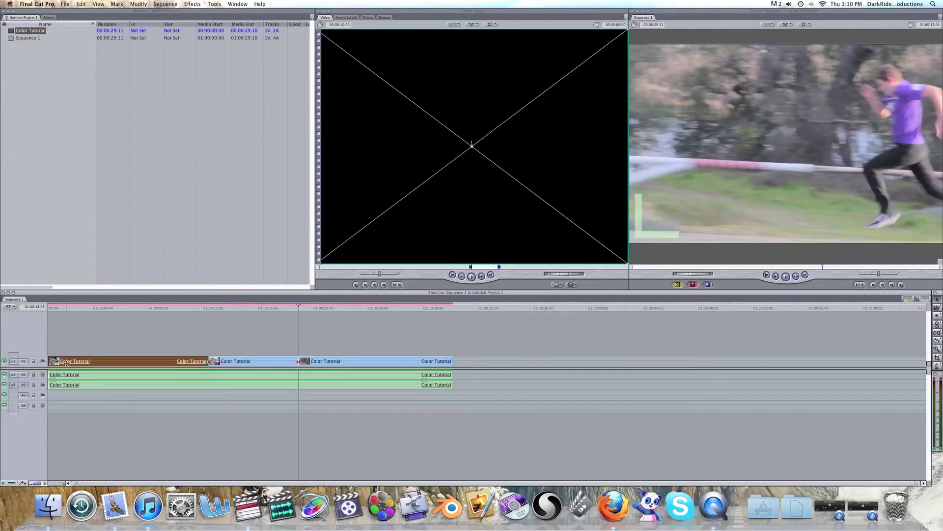
double_click(67, 362)
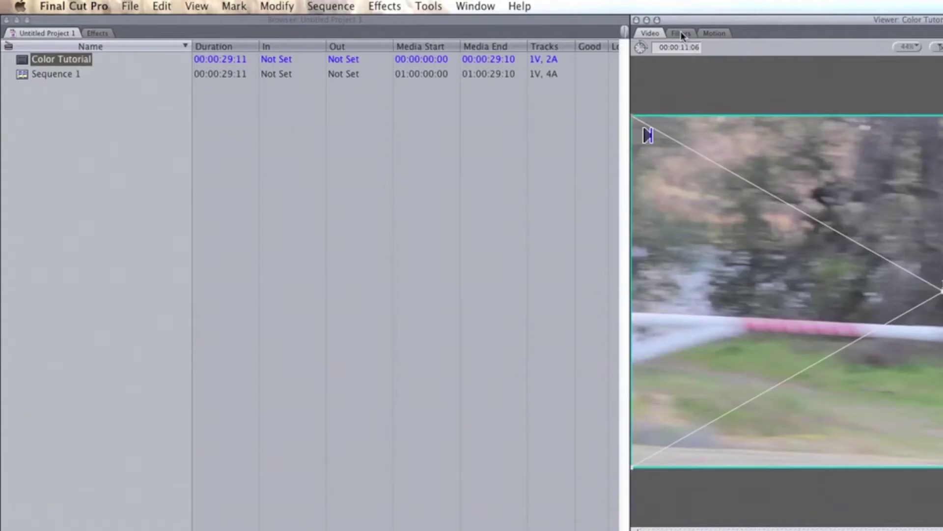
click(341, 17)
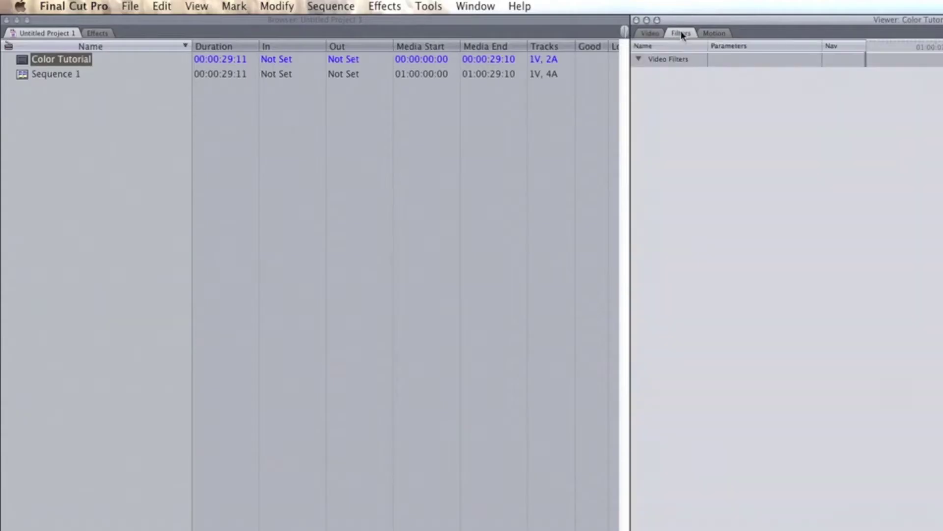
click(399, 6)
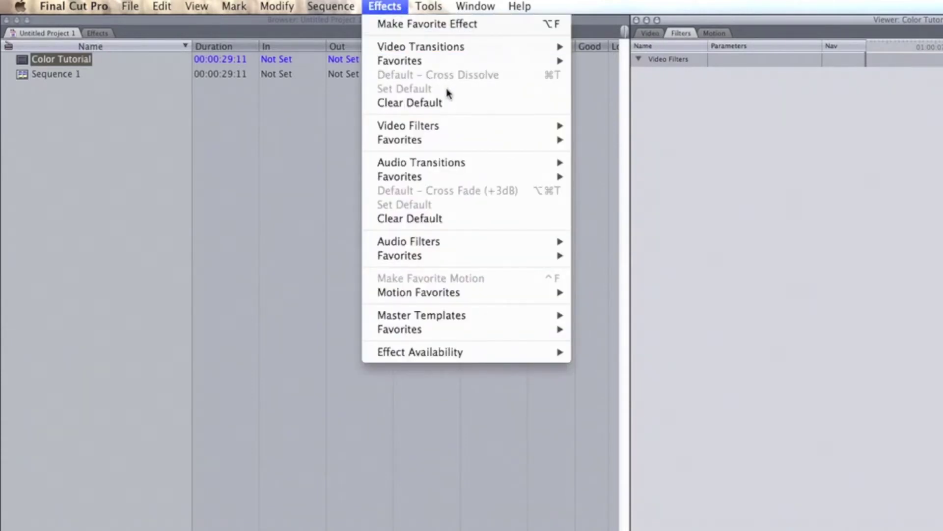
mouse_move(448, 129)
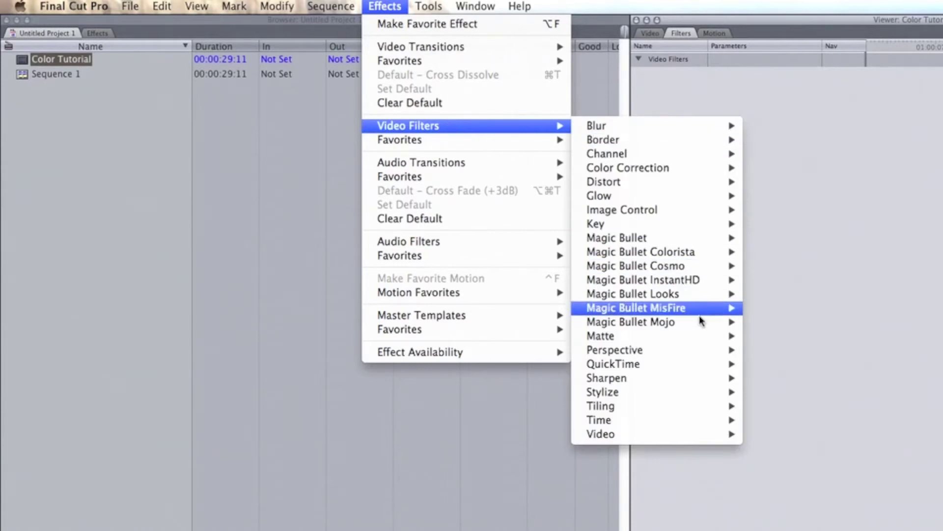
mouse_move(700, 321)
click(767, 323)
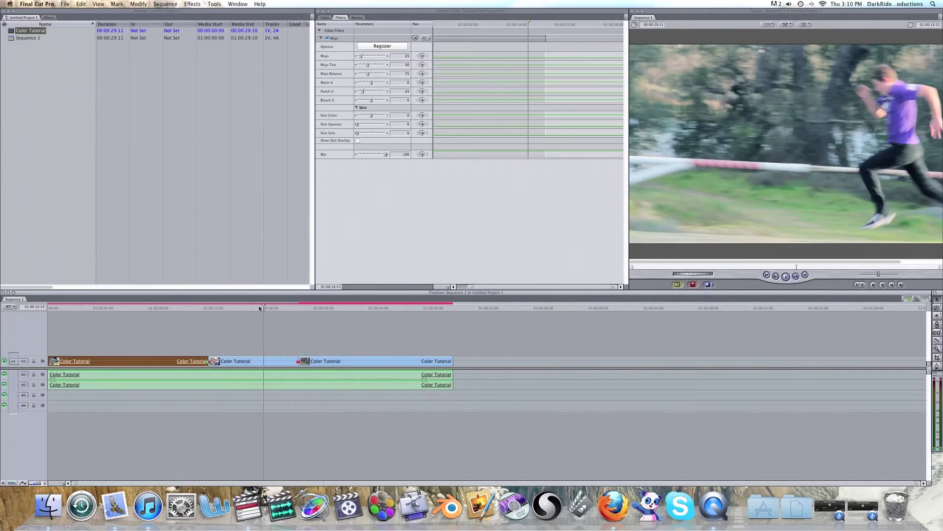
Step: Park at 01:00:09:08 in the car shot, undo, and reapply Mojo with Effects > Last
click(201, 313)
click(176, 314)
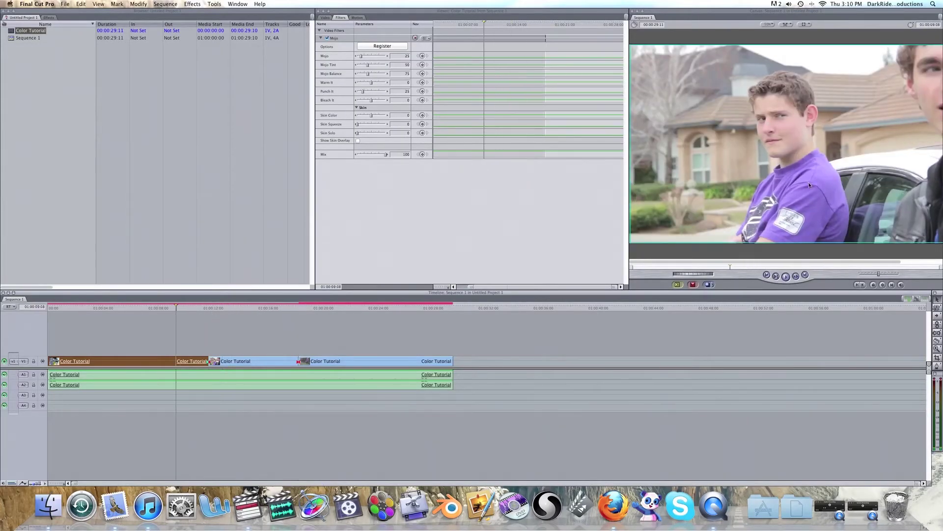
key(Return)
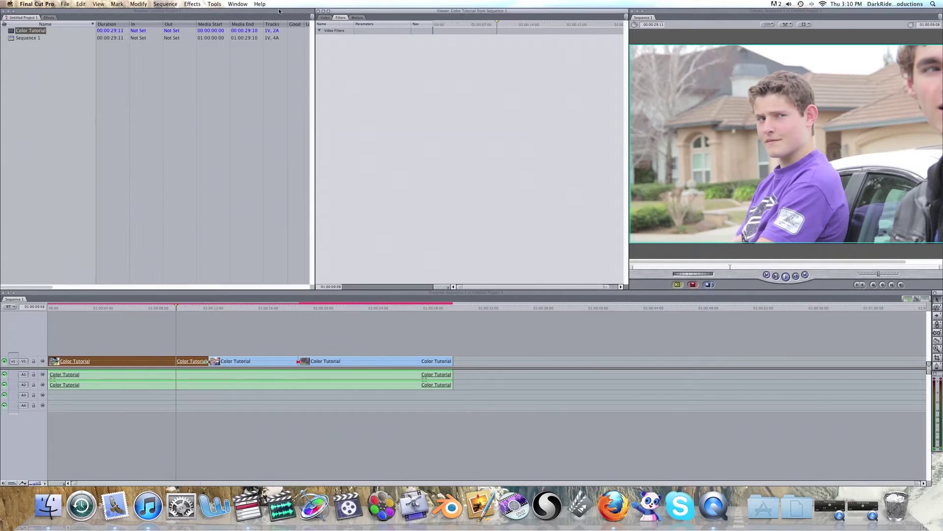
click(188, 5)
click(204, 13)
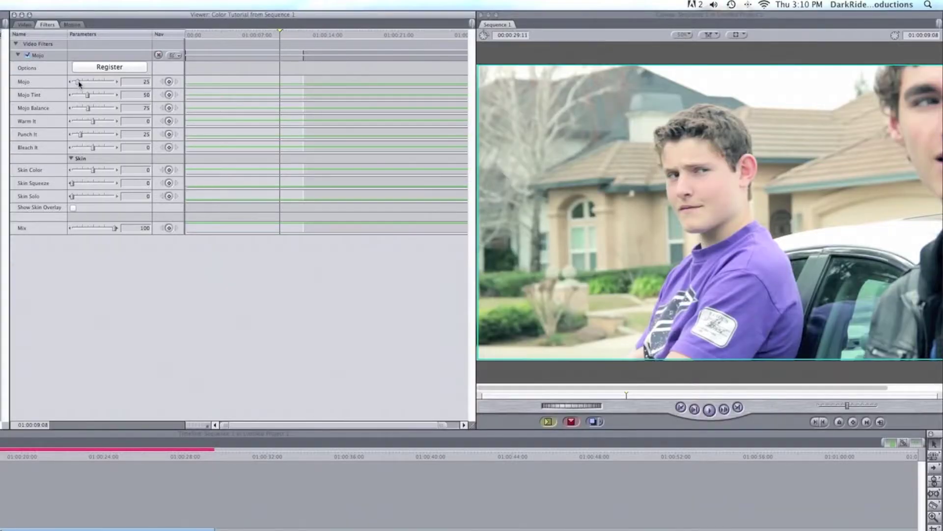
Step: Raise Mojo to 88 and Mojo Tint to 124, lower Warm It to -11, and adjust Punch It
mouse_move(78, 83)
mouse_down()
mouse_move(101, 84)
mouse_move(91, 85)
mouse_up()
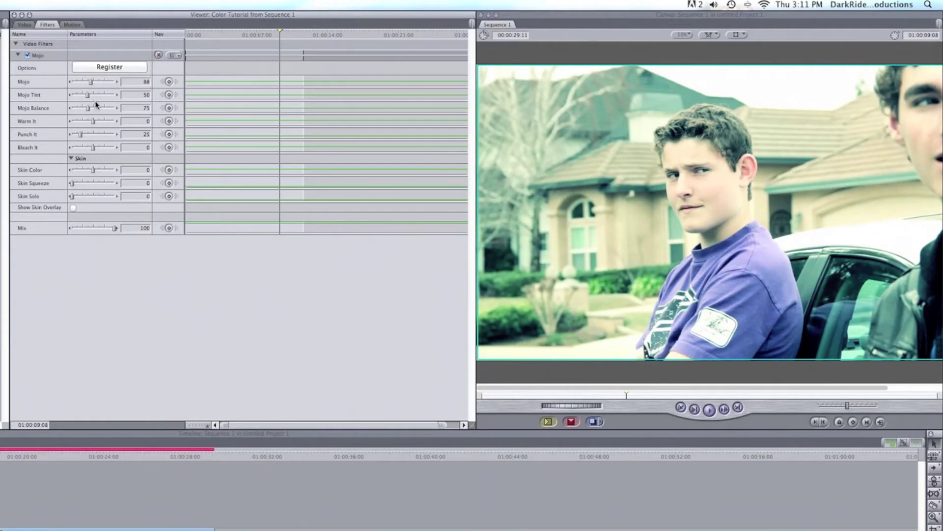
mouse_move(88, 96)
mouse_down()
mouse_move(111, 96)
mouse_move(84, 97)
mouse_move(99, 104)
mouse_move(73, 116)
mouse_move(84, 114)
mouse_up()
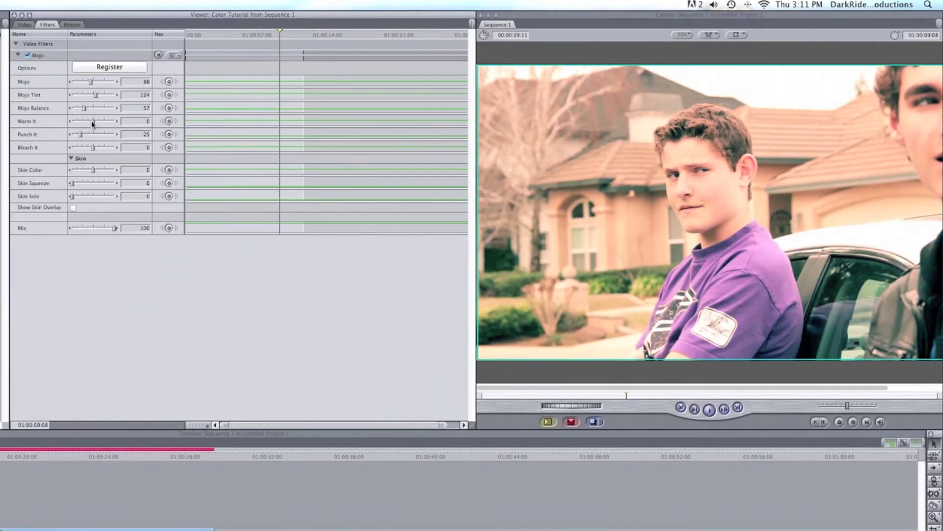
mouse_move(93, 123)
mouse_down()
mouse_move(84, 124)
mouse_move(101, 124)
mouse_move(92, 127)
mouse_up()
drag(80, 135, 90, 155)
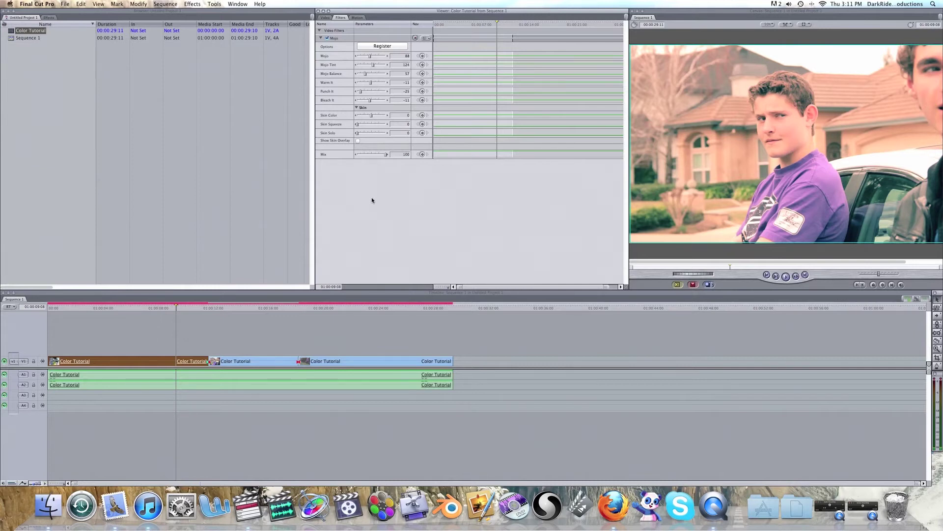
Step: Render the graded shot despite the unsaved-project warning and play it from near the start
key(super+r)
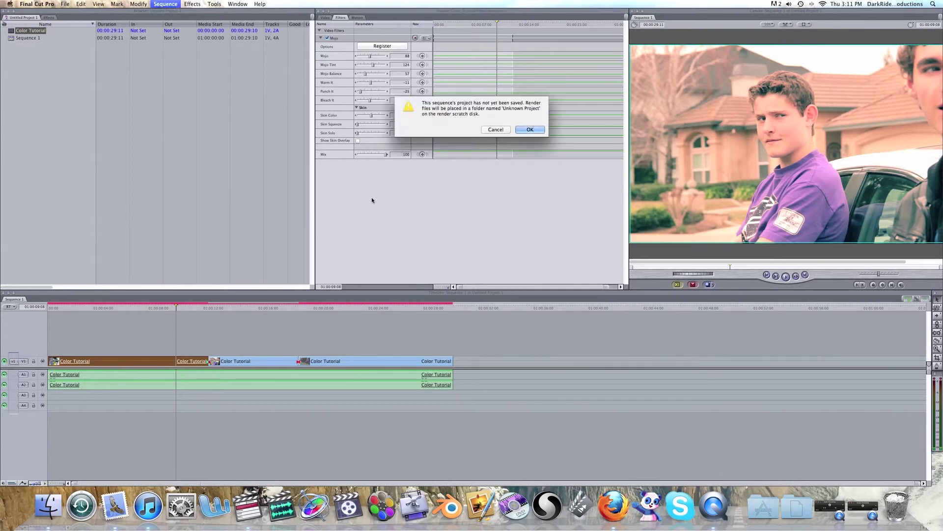
click(530, 130)
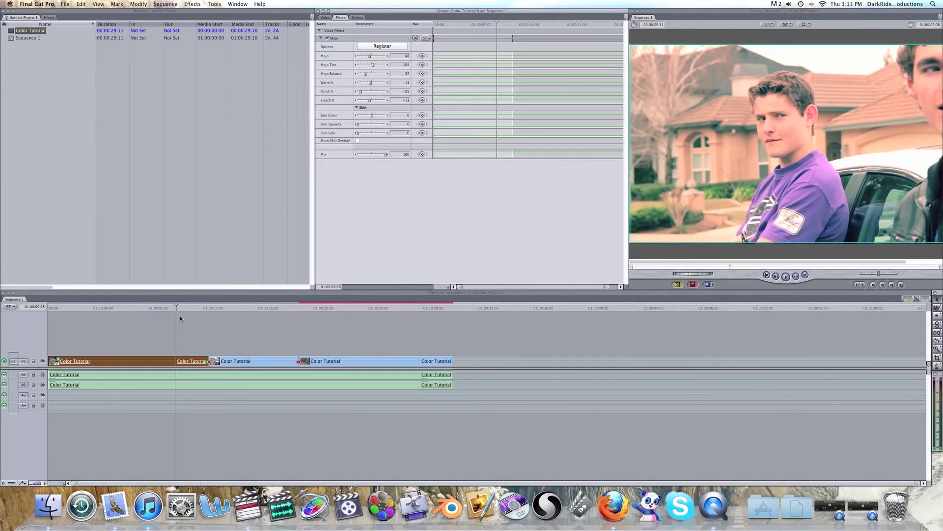
drag(177, 306, 89, 315)
key(space)
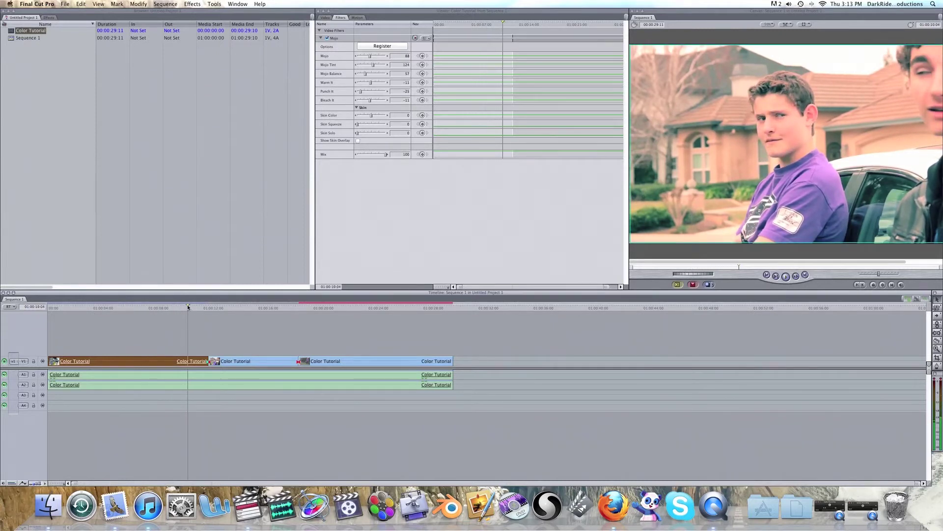
Step: Play into the second shot, then select the last clip and park at 01:00:20:02
key(space)
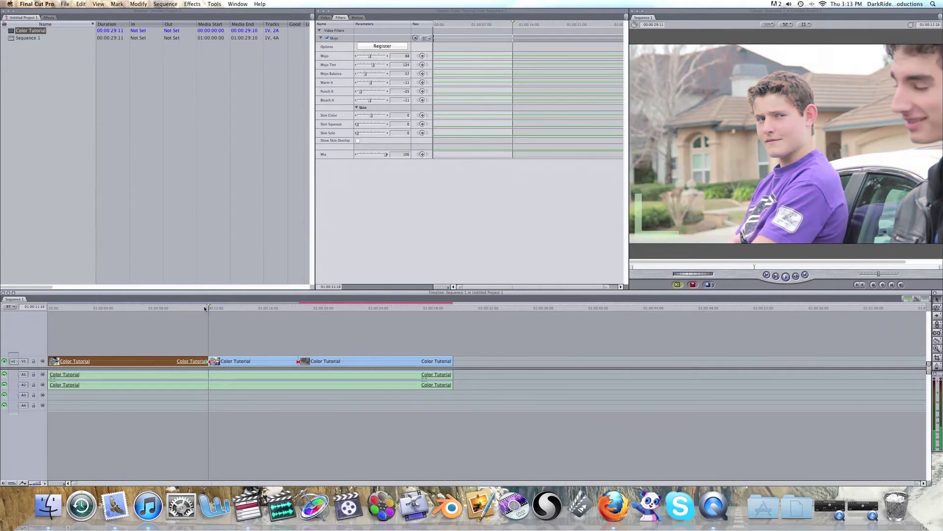
click(251, 362)
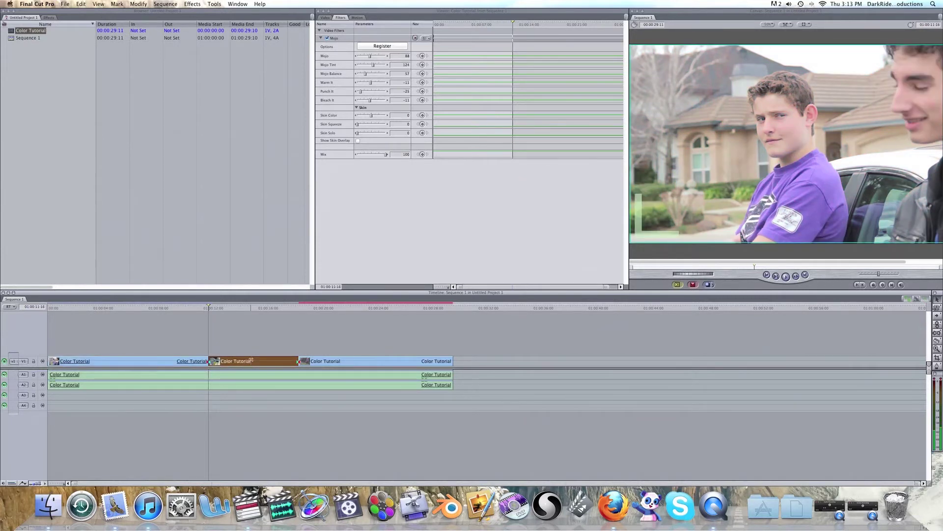
key(space)
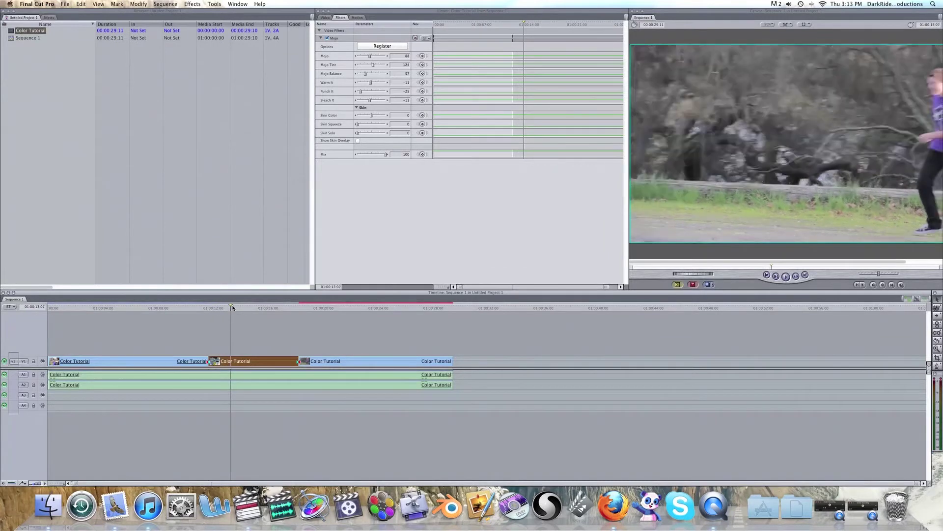
click(315, 308)
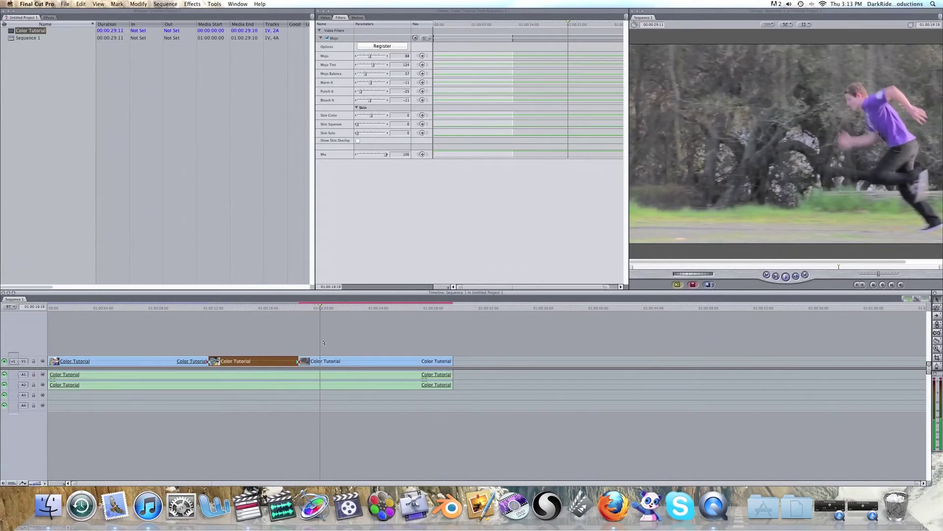
click(334, 361)
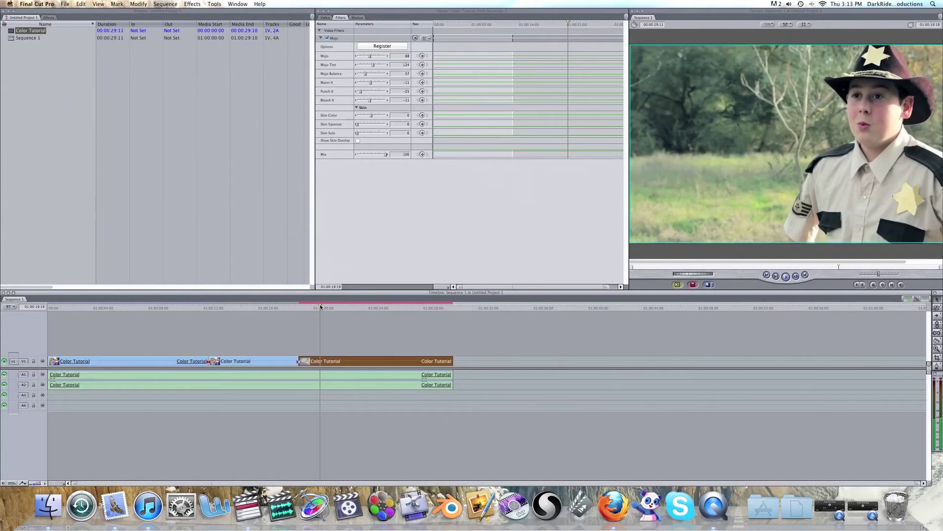
click(325, 308)
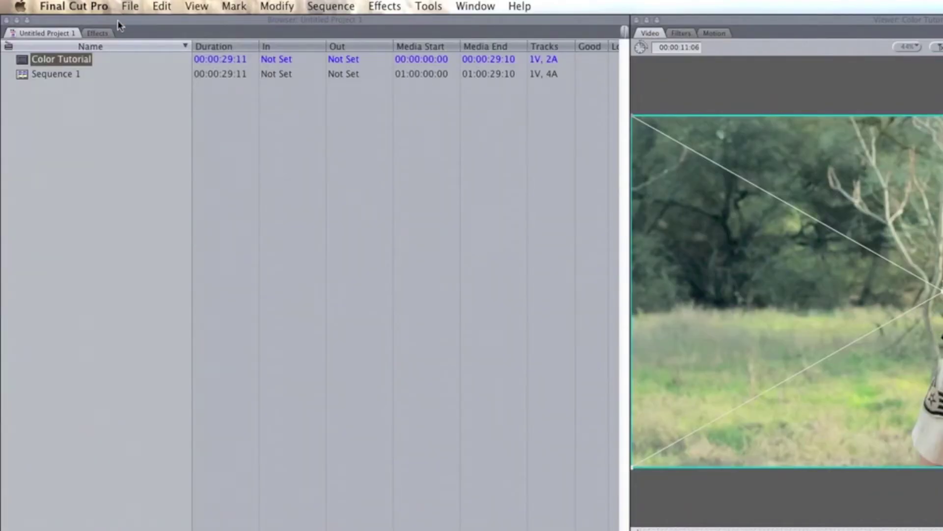
Step: Send Sequence 1 to Color through File > Send To as project 'Color Test'
click(129, 7)
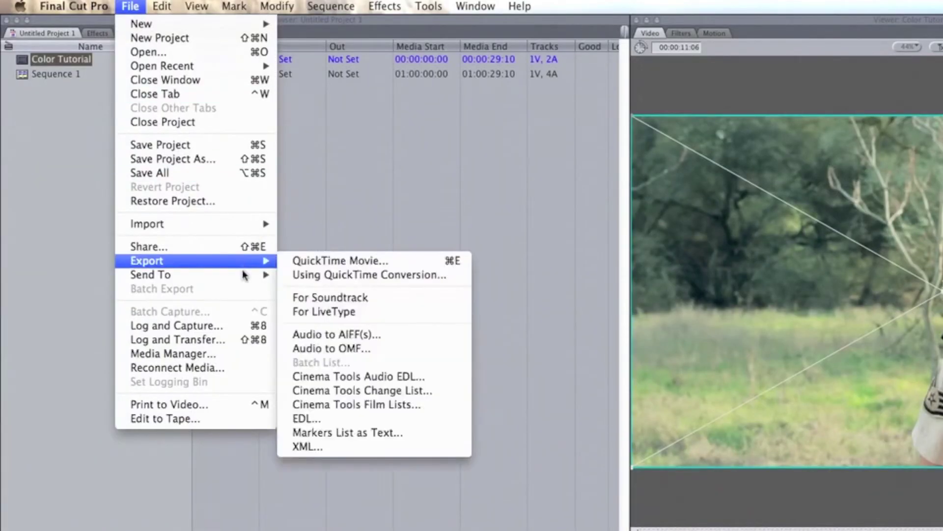
mouse_move(243, 273)
click(357, 365)
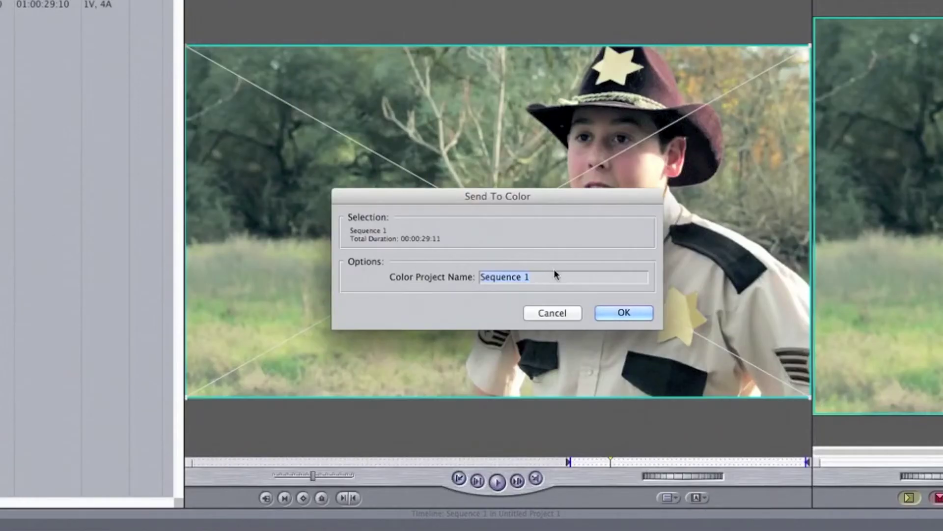
key(BackSpace)
text(Color Test)
click(613, 314)
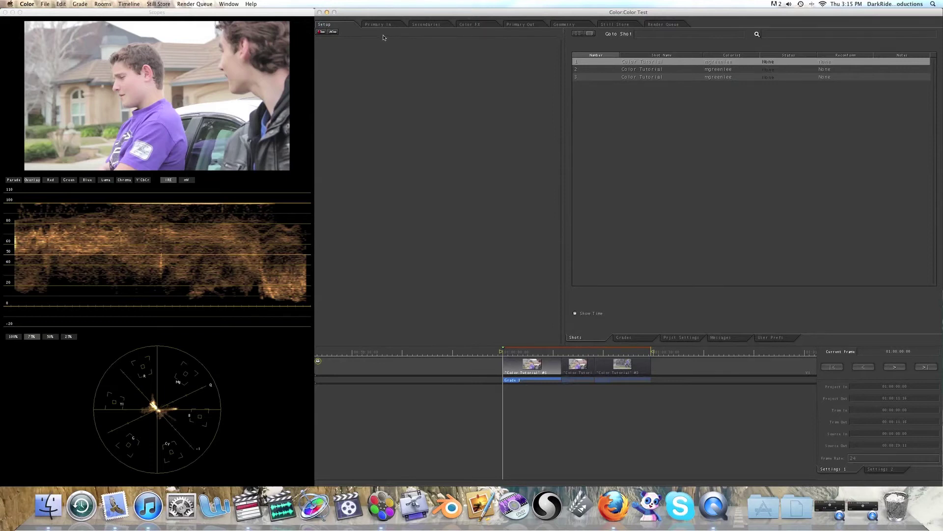
Step: In Primary In, tint shadows toward magenta, keep midtones near neutral, shift highlights, then open Secondaries
click(386, 28)
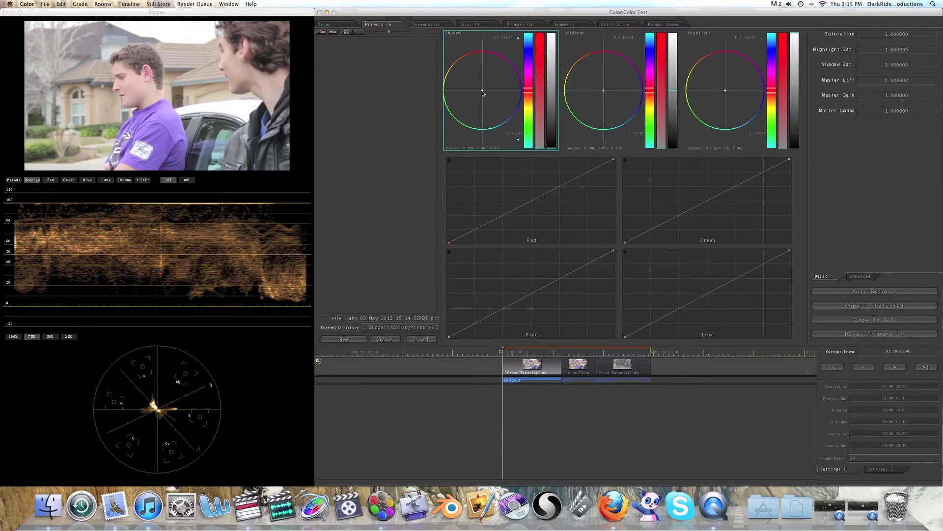
drag(481, 93, 483, 89)
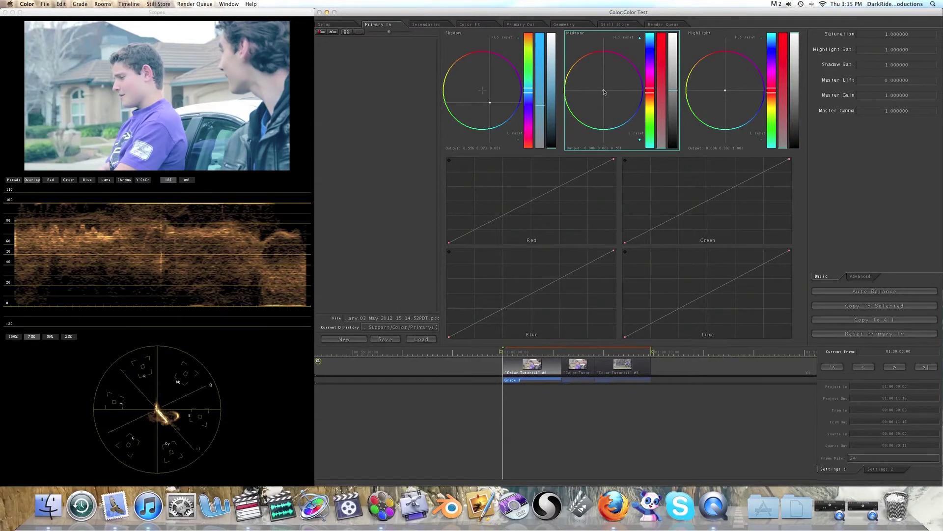
drag(606, 92, 604, 89)
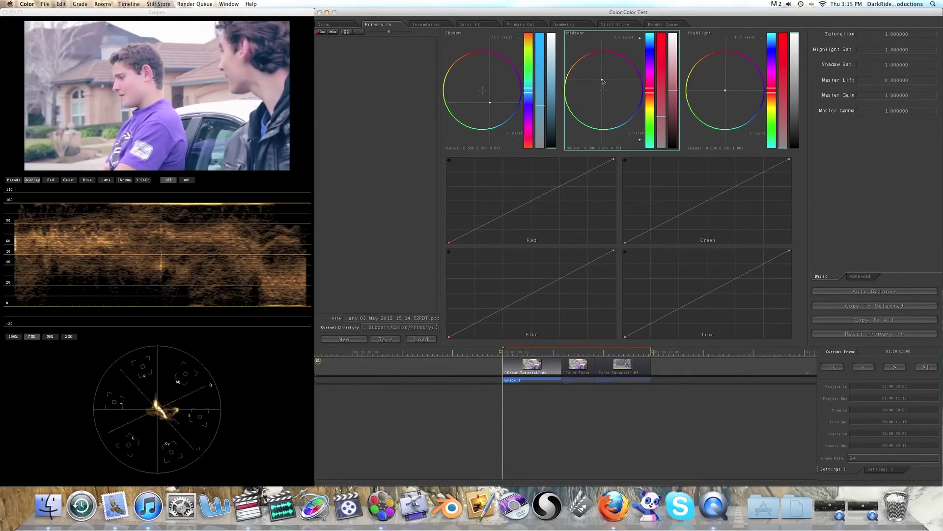
drag(602, 82, 609, 96)
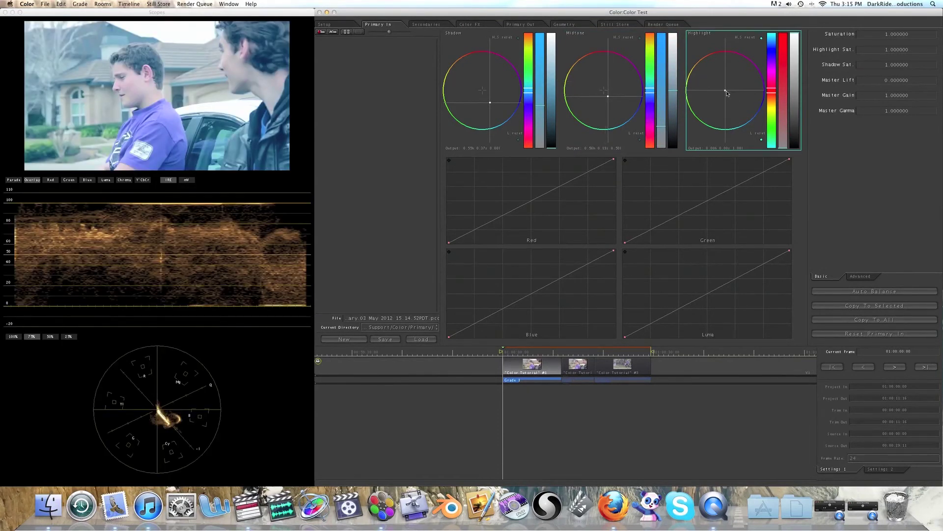
drag(727, 93, 716, 80)
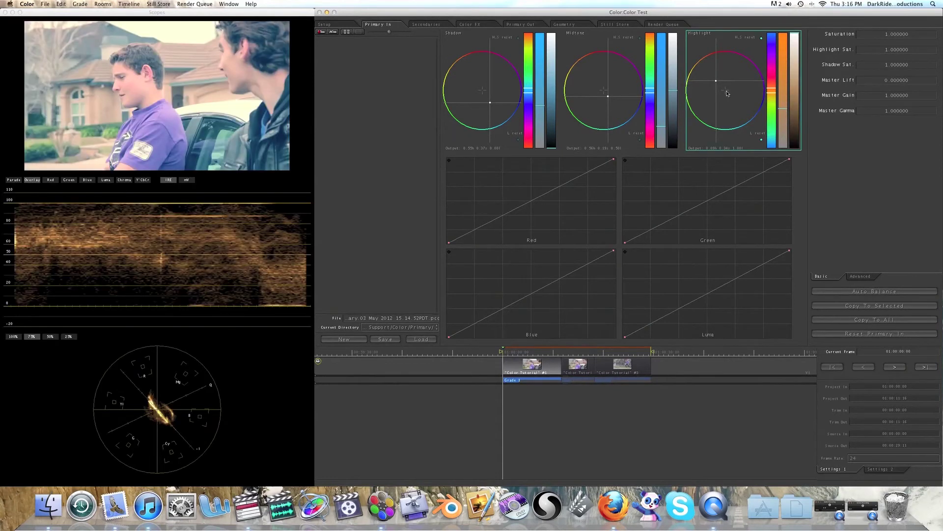
click(421, 26)
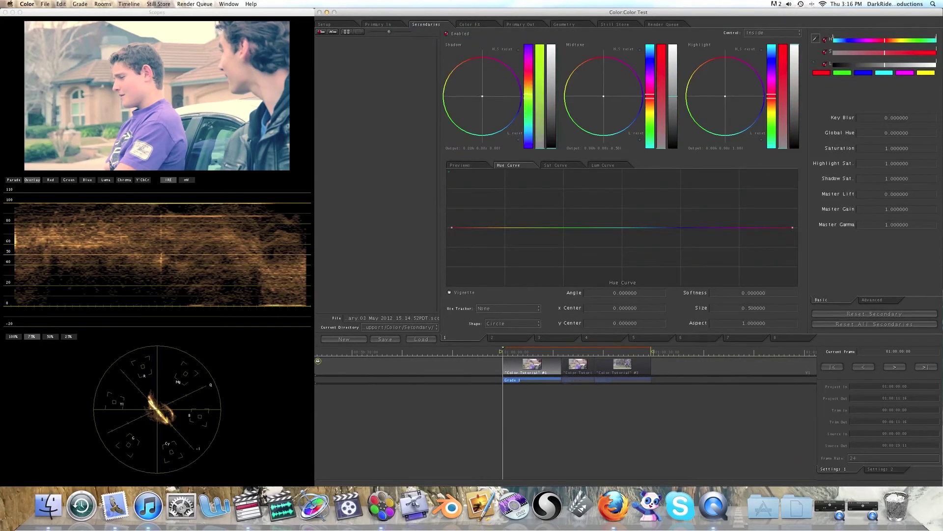
Step: Tint the first shot's secondary shadows, push midtones toward magenta and cool highlights toward blue
mouse_move(484, 97)
mouse_down()
mouse_move(476, 90)
mouse_move(490, 106)
mouse_move(475, 91)
mouse_up()
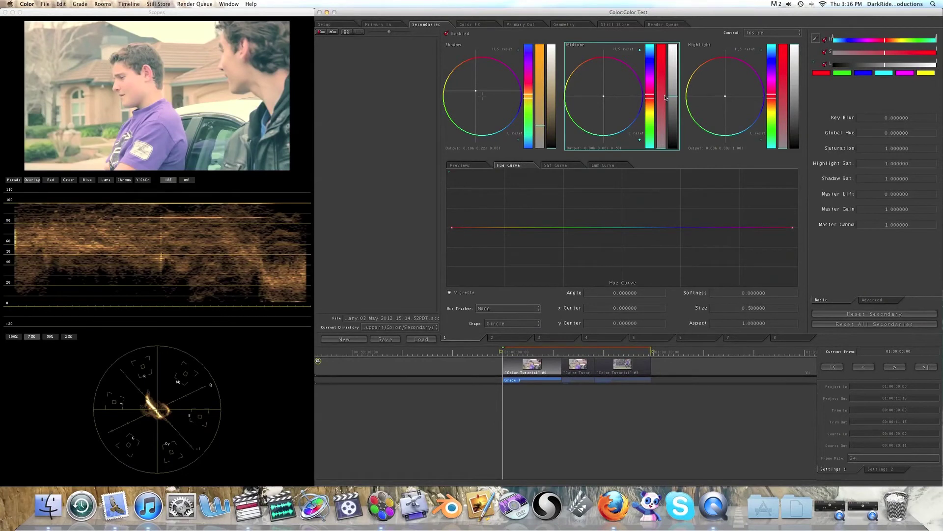
drag(604, 99, 604, 97)
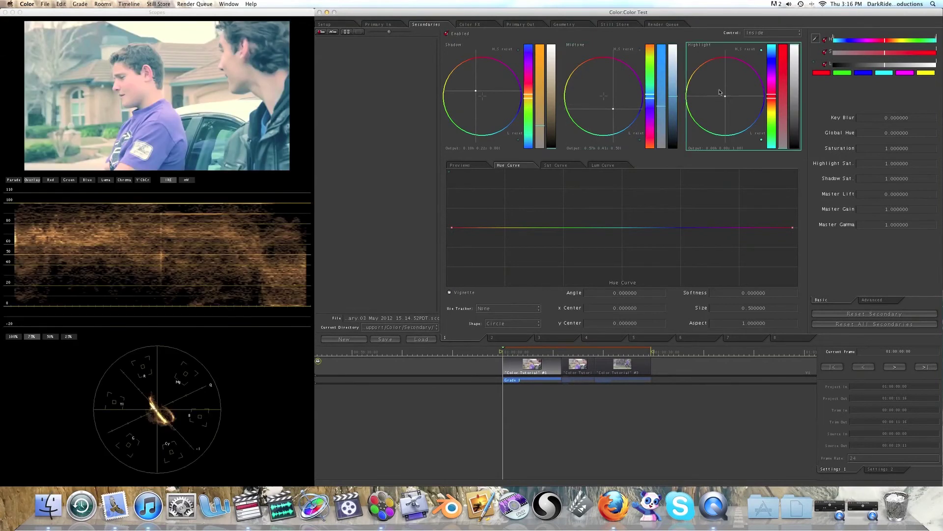
drag(727, 101, 728, 104)
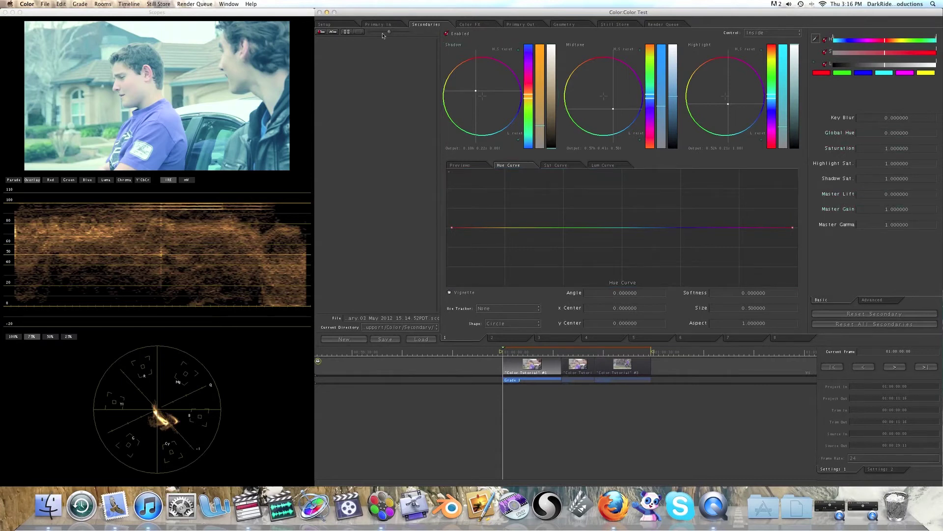
Step: Bring up the first shot's output correction curves in the Primary Out room
click(516, 26)
click(482, 27)
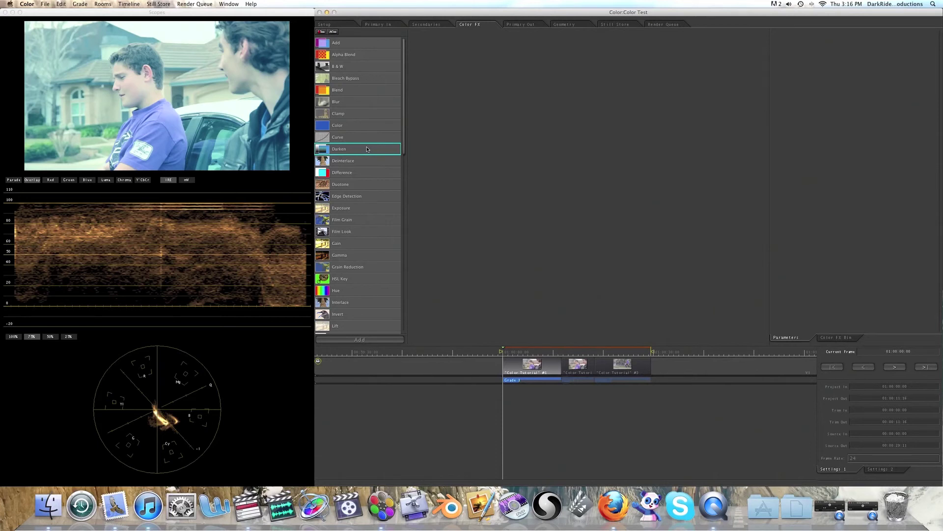
click(520, 24)
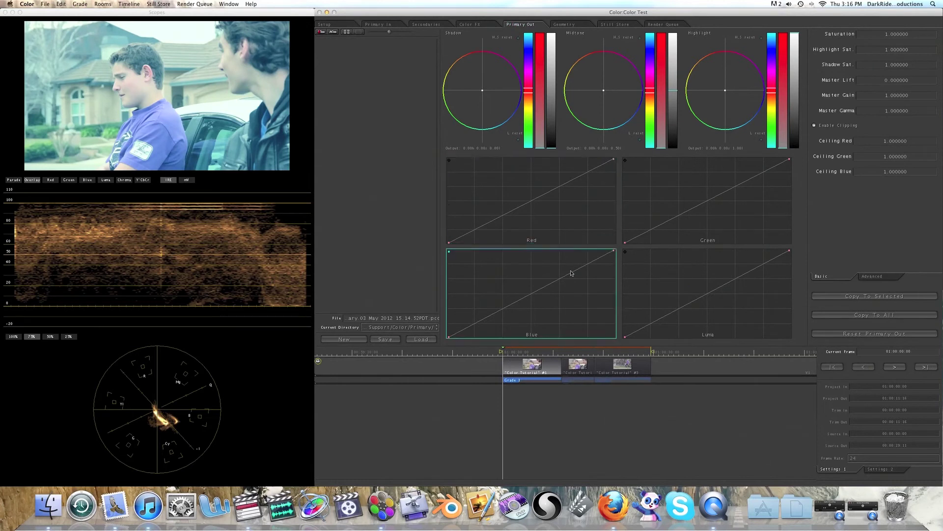
Step: Bend the blue, red, green and luma curves at the midtones for a stylised look
mouse_move(531, 296)
mouse_down()
mouse_move(480, 299)
mouse_move(570, 299)
mouse_move(544, 300)
mouse_up()
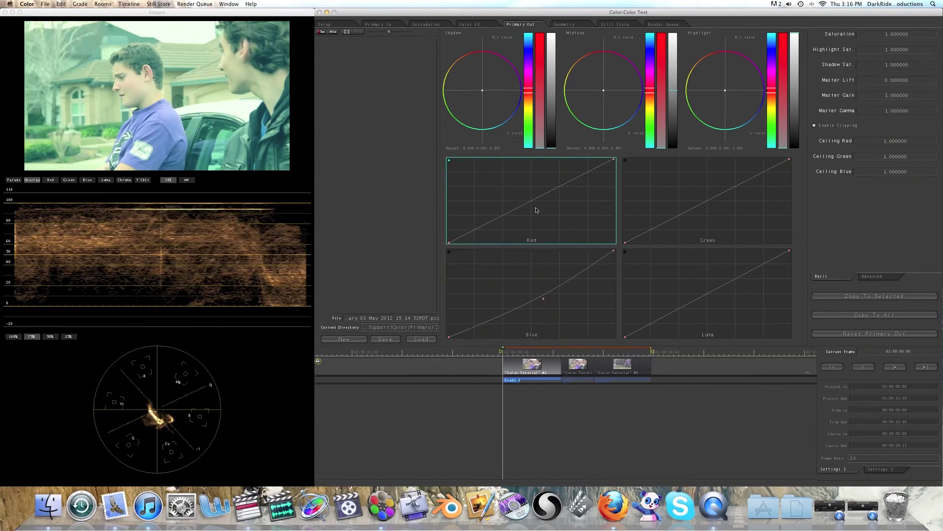
mouse_move(531, 202)
mouse_down()
mouse_move(573, 200)
mouse_move(493, 199)
mouse_move(530, 205)
mouse_up()
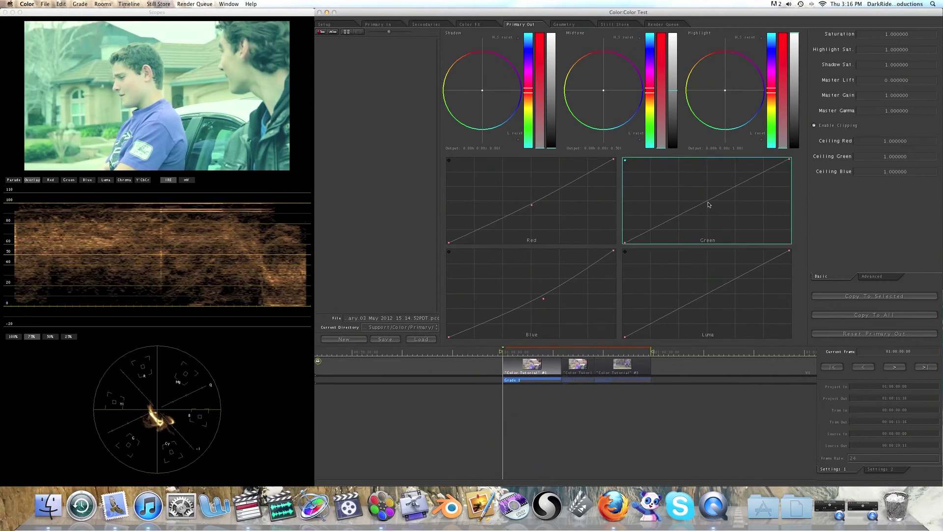
drag(709, 203, 732, 206)
mouse_move(708, 294)
mouse_down()
mouse_move(740, 304)
mouse_move(684, 303)
mouse_move(721, 307)
mouse_move(707, 295)
mouse_up()
click(163, 264)
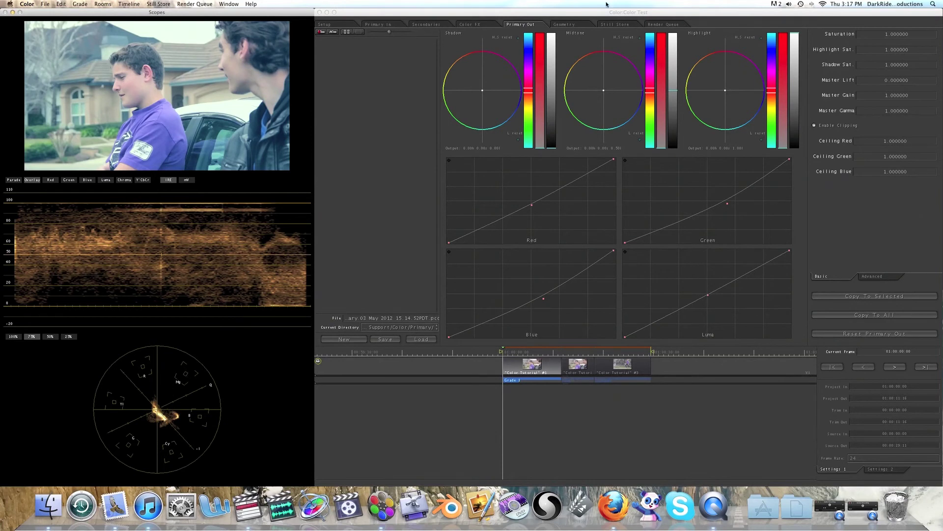
Step: Check the empty Render Queue, preview shots 3 and 2, then return to Final Cut Pro's Sequence 1
click(611, 24)
click(663, 24)
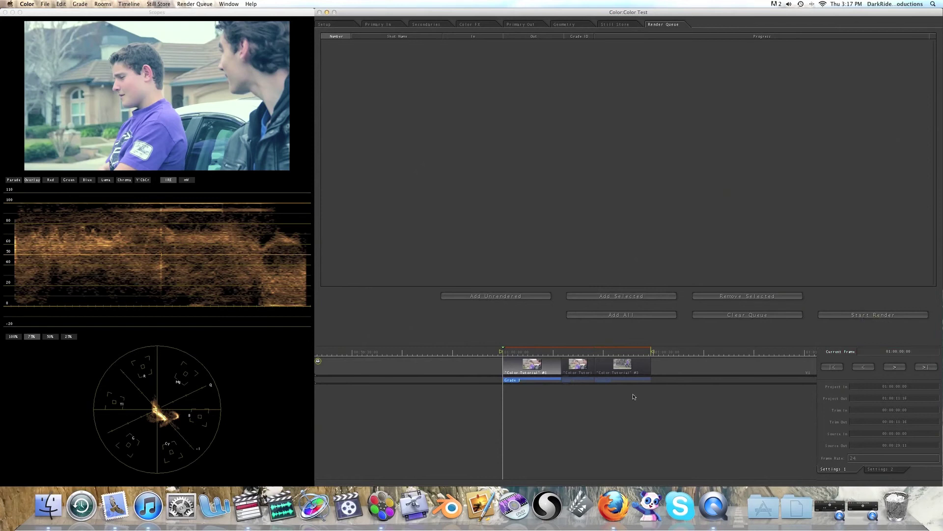
click(650, 351)
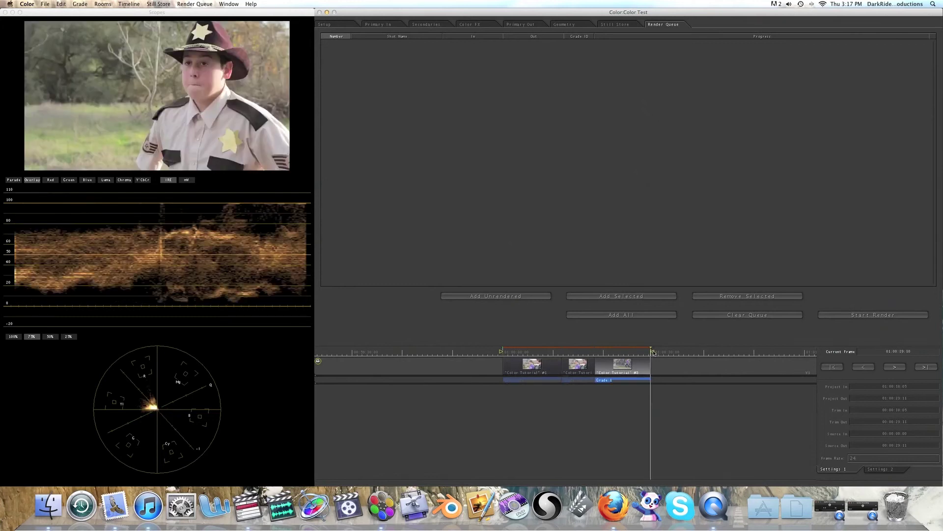
drag(644, 351, 584, 354)
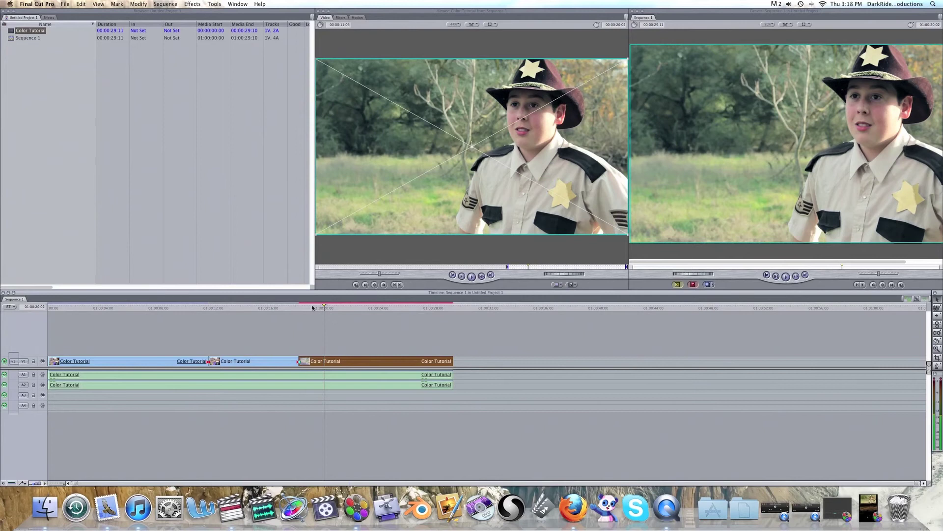
drag(297, 308, 345, 329)
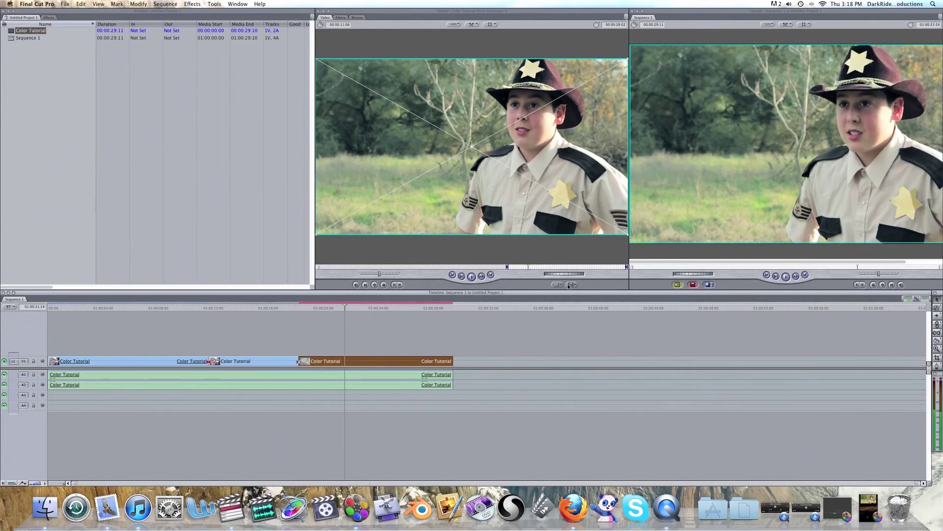
Step: Load the sheriff close-up in the Viewer and raise its Mojo strength to 104
click(691, 169)
click(618, 37)
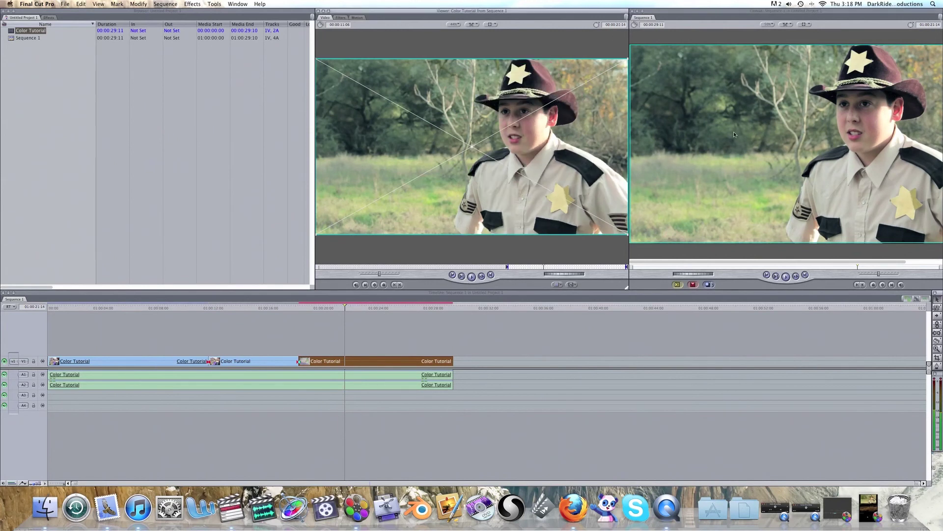
click(346, 18)
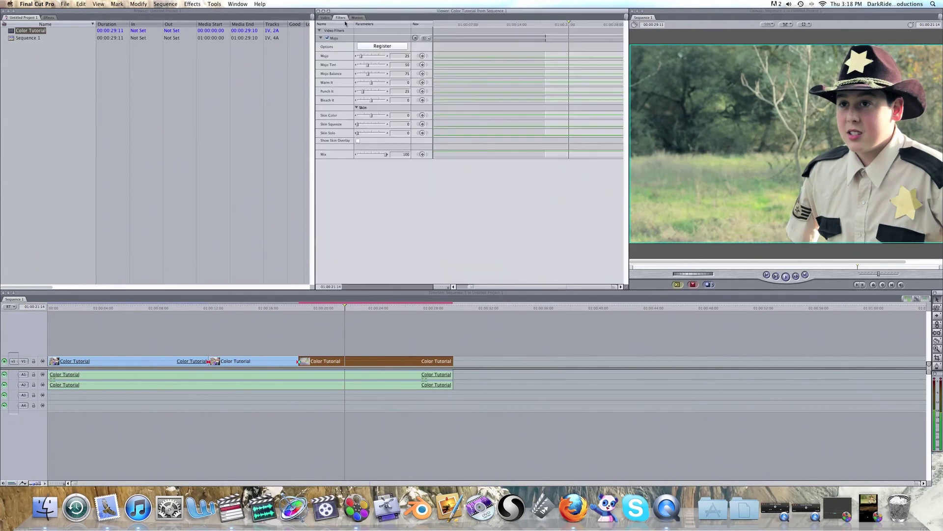
mouse_move(361, 56)
mouse_down()
mouse_move(381, 59)
mouse_move(367, 65)
mouse_up()
double_click(381, 363)
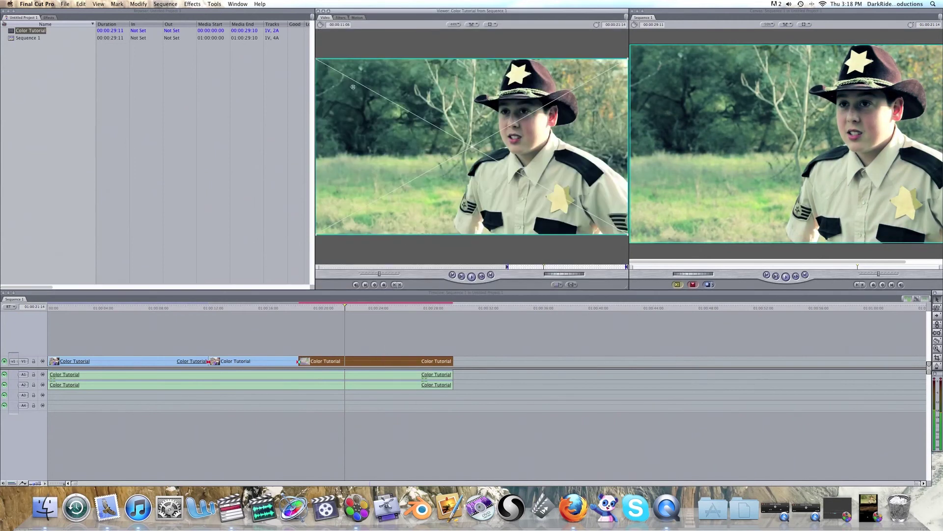
Step: Retune Mojo to 49, Mojo Tint balance 78, Warm It 77, Bleach It -16, with less Punch It
click(341, 18)
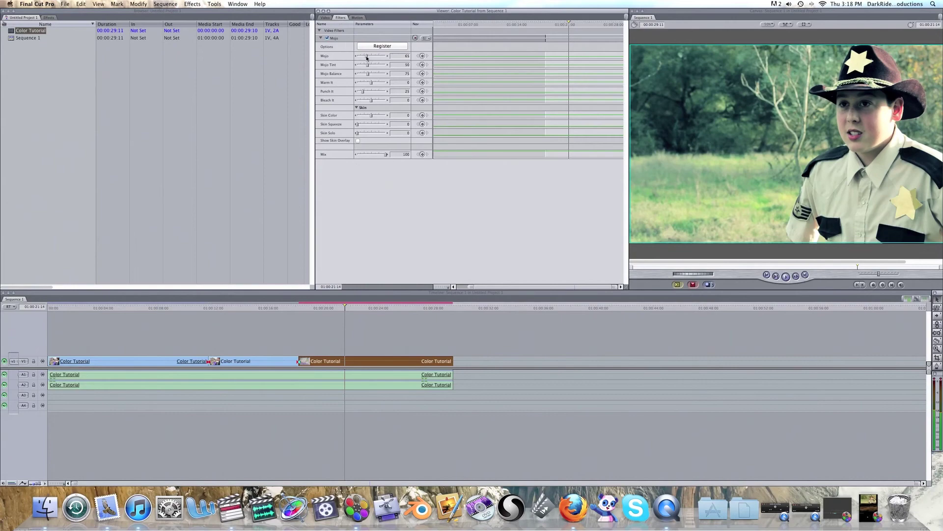
drag(367, 58, 372, 55)
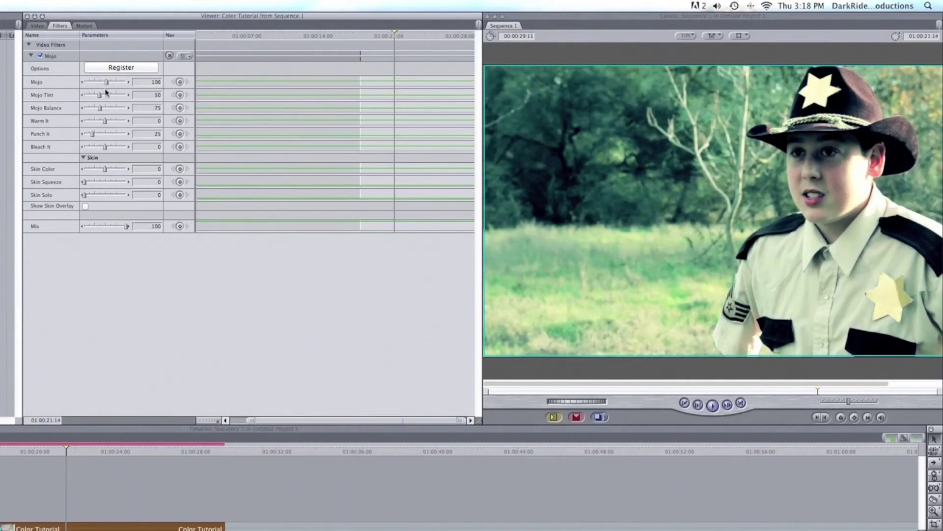
mouse_move(100, 95)
mouse_down()
mouse_move(122, 97)
mouse_move(94, 97)
mouse_move(95, 84)
mouse_up()
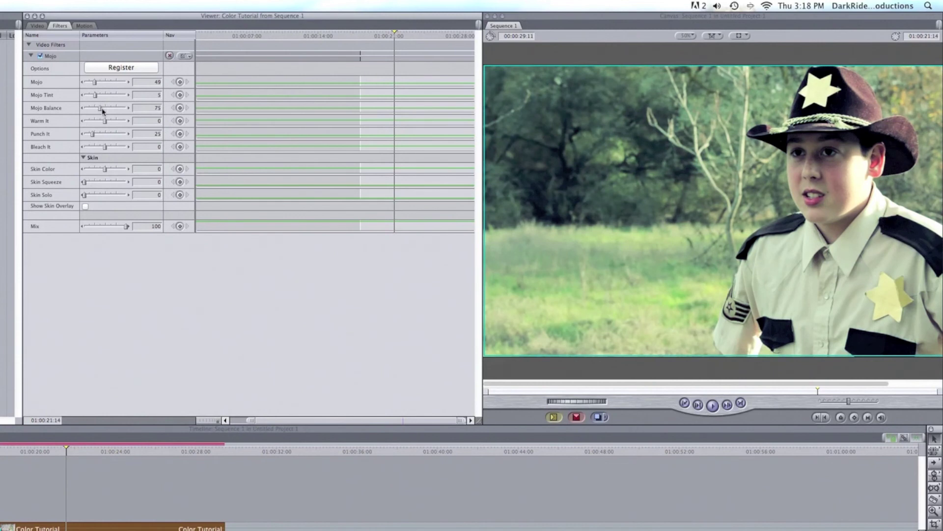
mouse_move(105, 120)
mouse_down()
mouse_move(119, 124)
mouse_move(101, 109)
mouse_up()
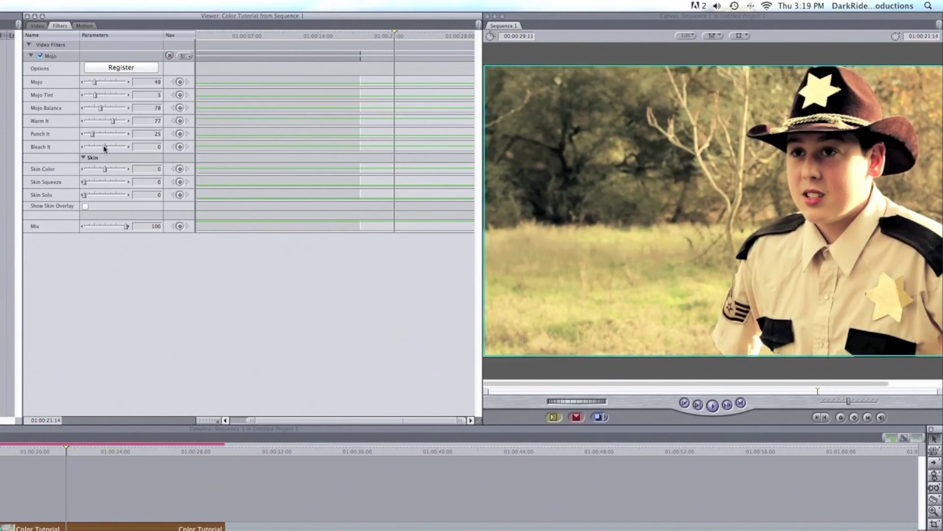
drag(105, 147, 102, 150)
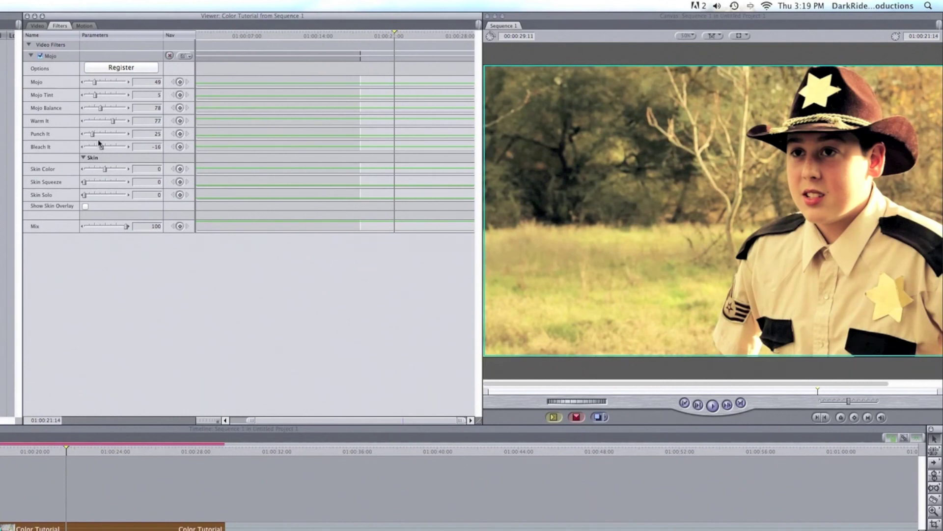
drag(93, 134, 72, 136)
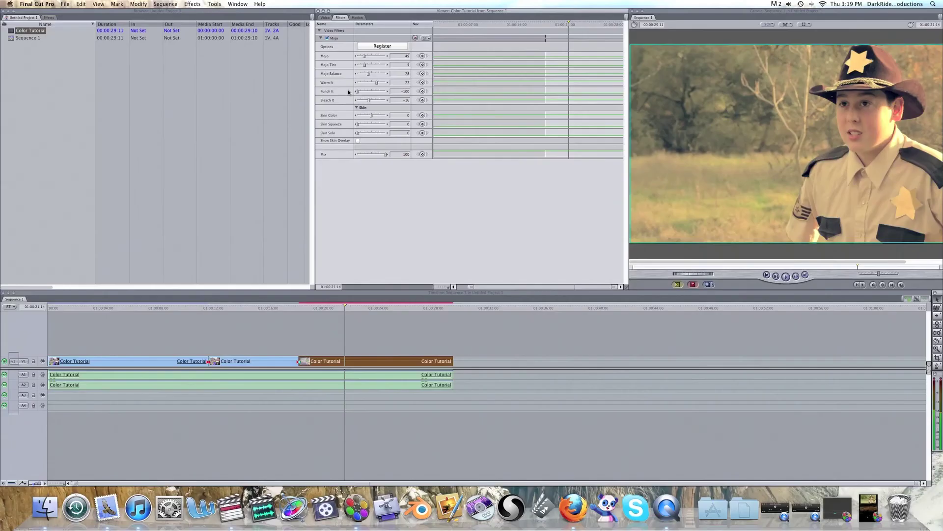